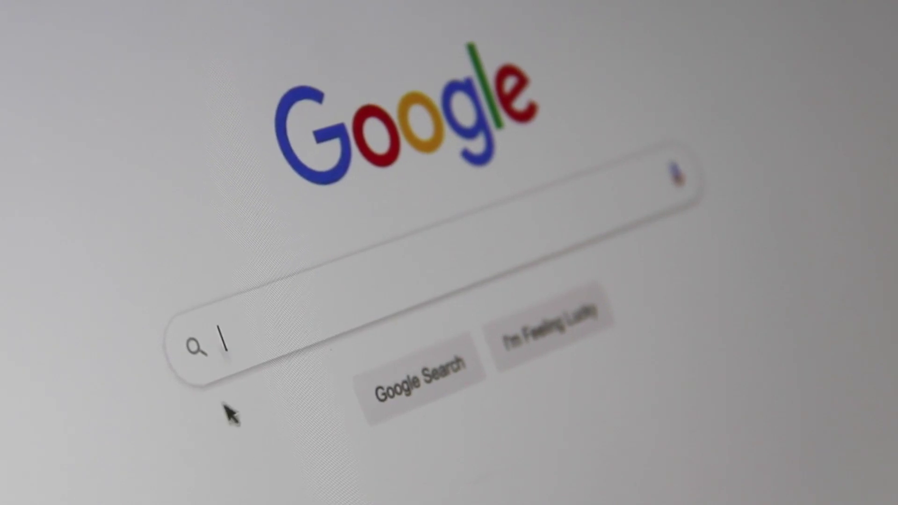
Type 'Search Engine Optimizati' into the Google search box
type("Sea")
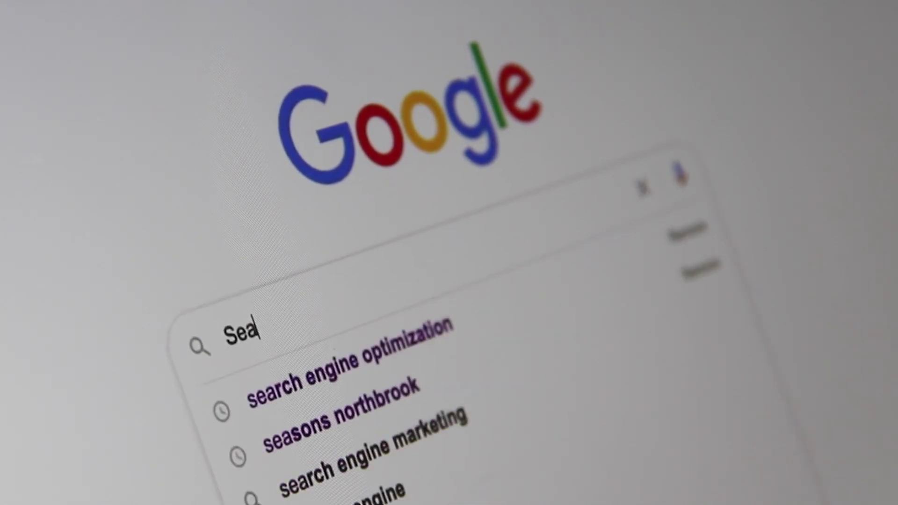
type("rch Engine ")
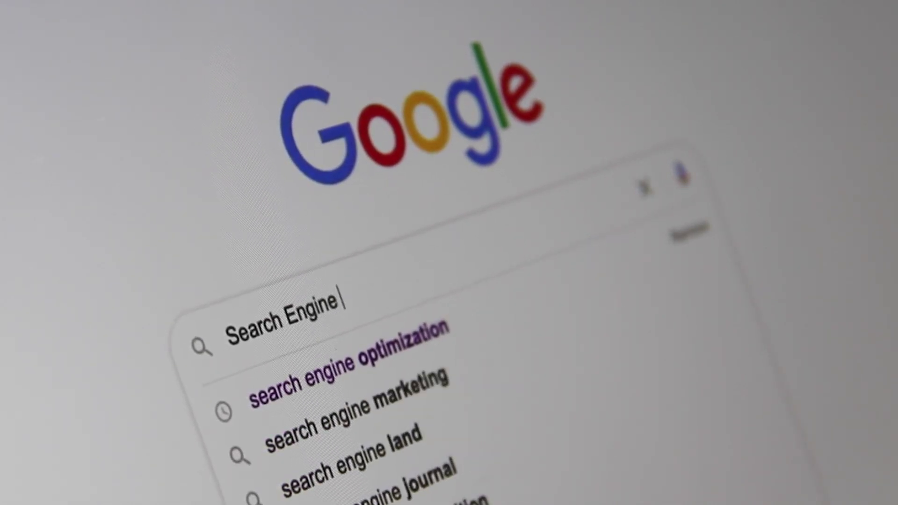
type("Optimiz")
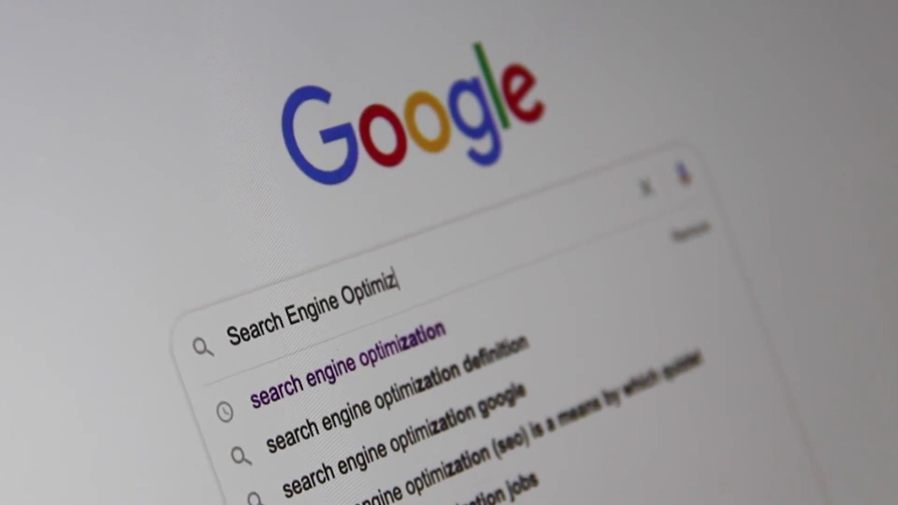
type("ati")
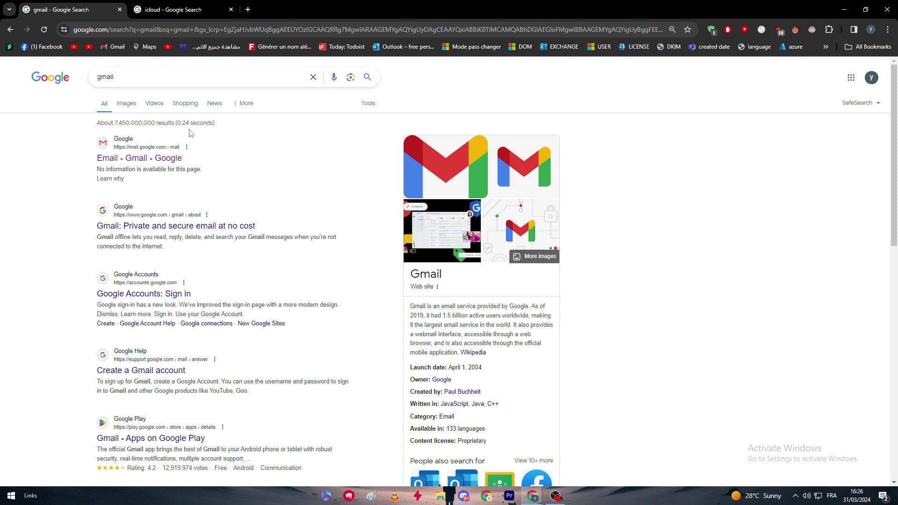
Switch to the icloud.com tab and scroll its home page up and down briefly
left_click(145, 6)
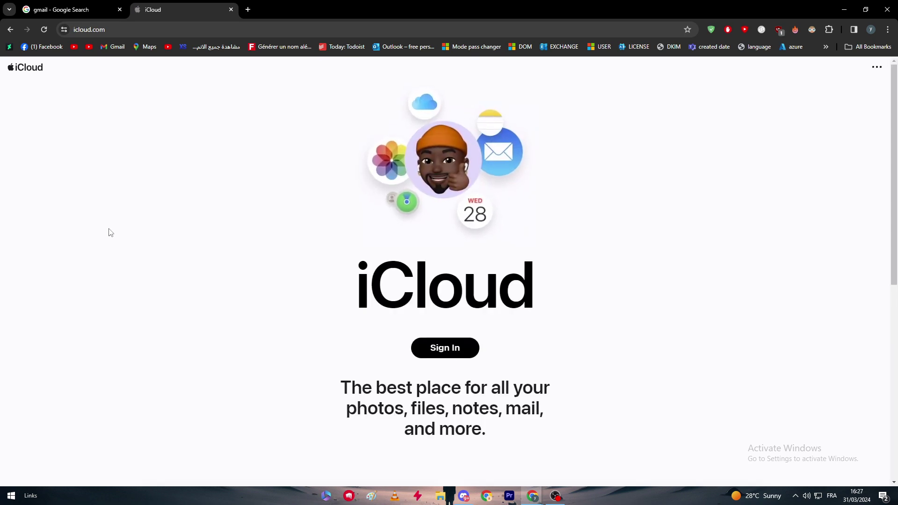
scroll(399, 104, "down", 2)
scroll(473, 276, "up", 2)
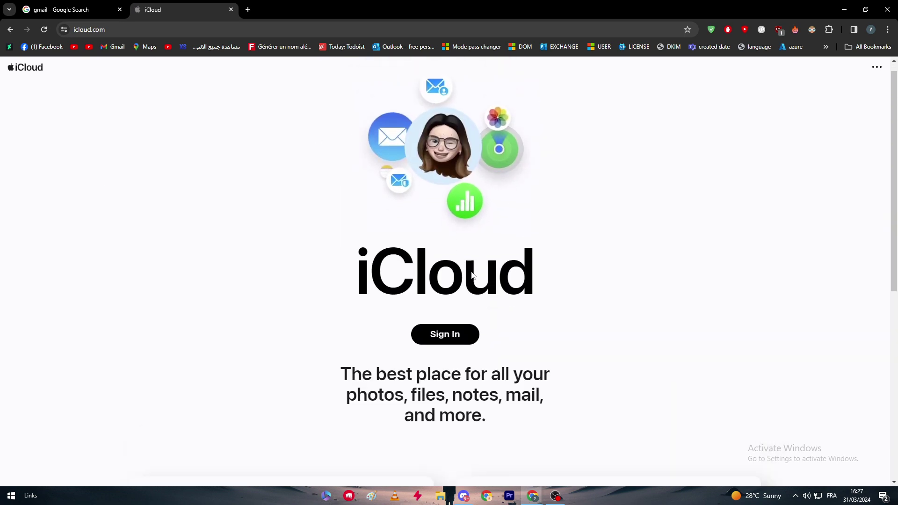
scroll(475, 267, "down", 6)
scroll(479, 250, "up", 5)
scroll(454, 257, "up", 2)
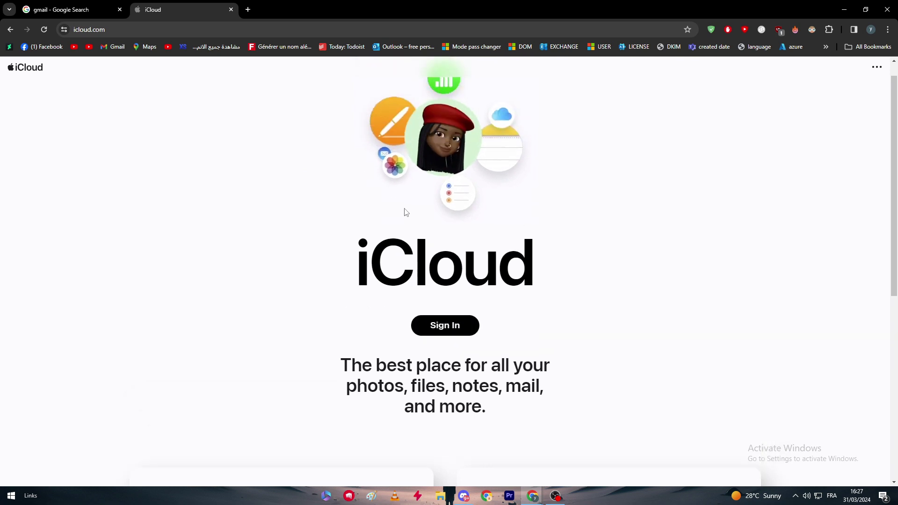
scroll(406, 212, "up", 1)
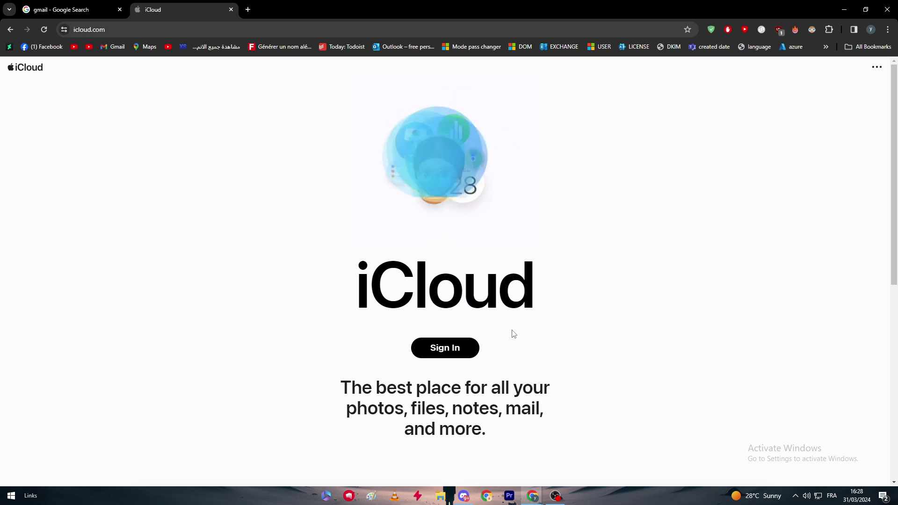
Return to Gmail and open See all settings, browsing the General tab
left_click(68, 9)
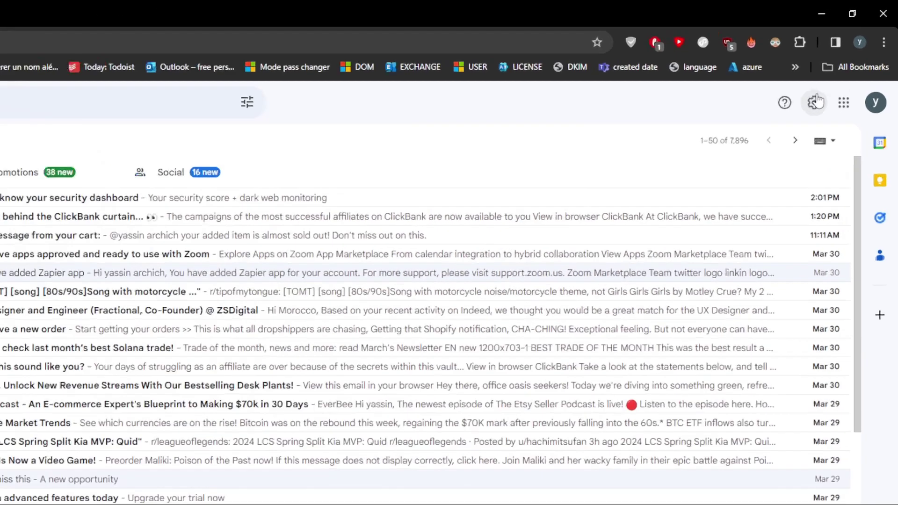
left_click(814, 102)
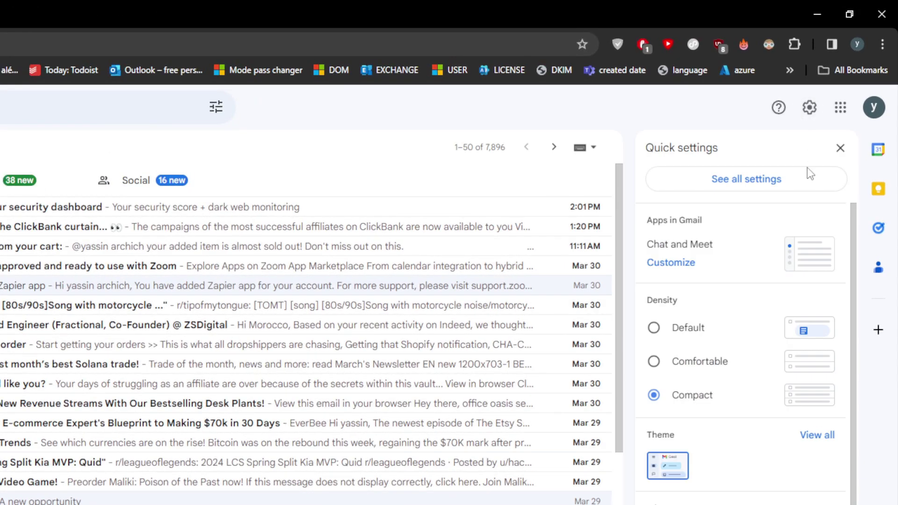
left_click(749, 186)
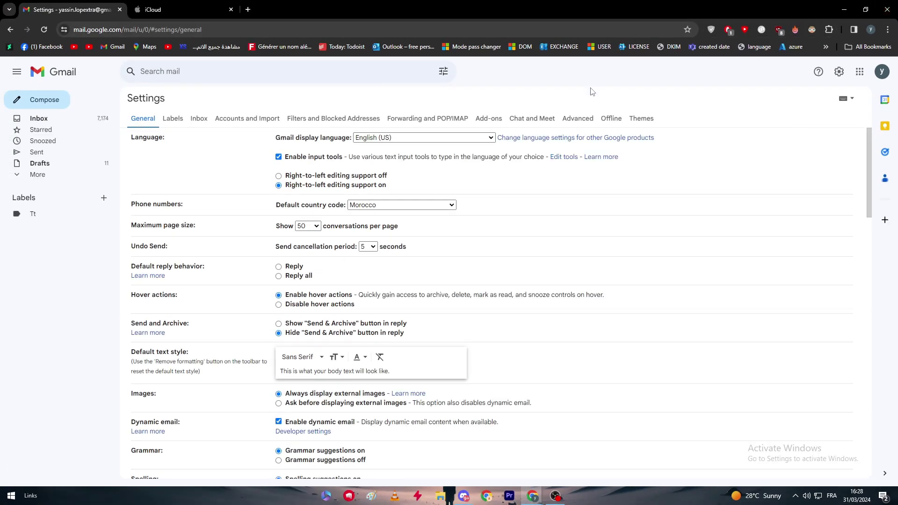
scroll(505, 290, "down", 5)
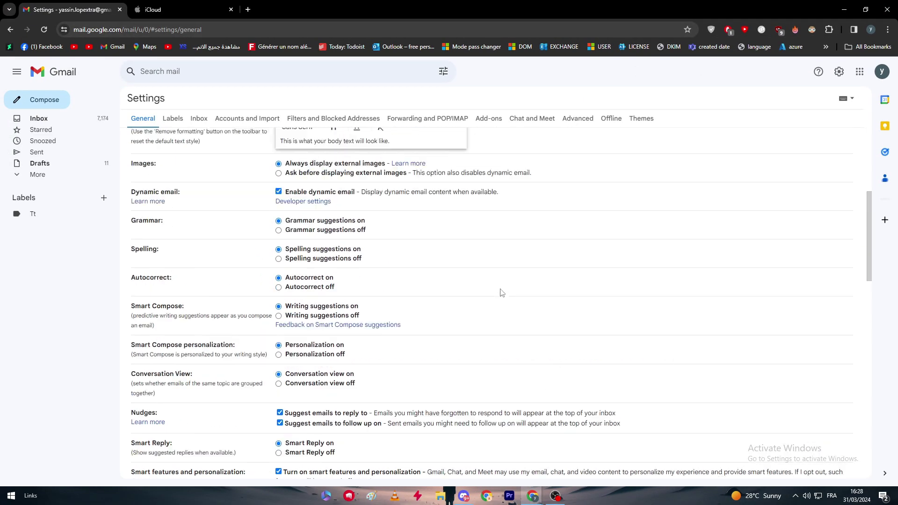
scroll(501, 293, "up", 5)
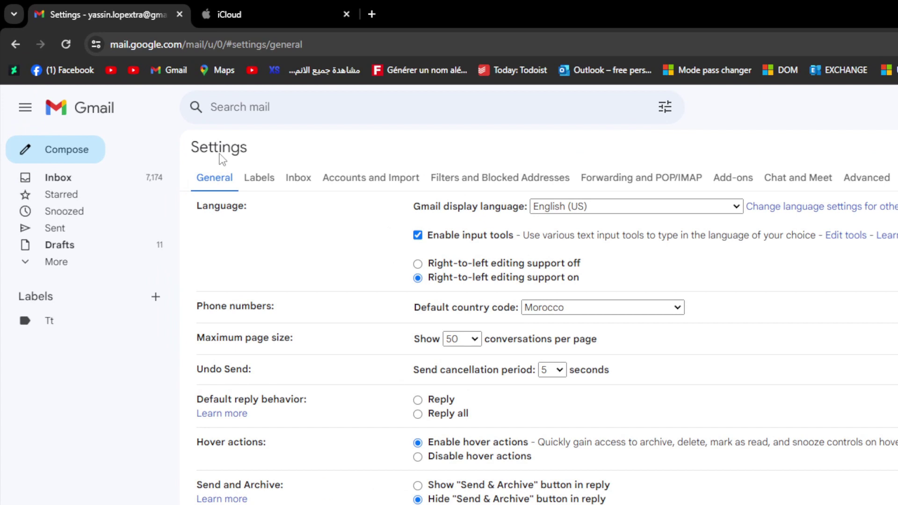
Switch Gmail Settings to the Accounts and Import tab
left_click(349, 184)
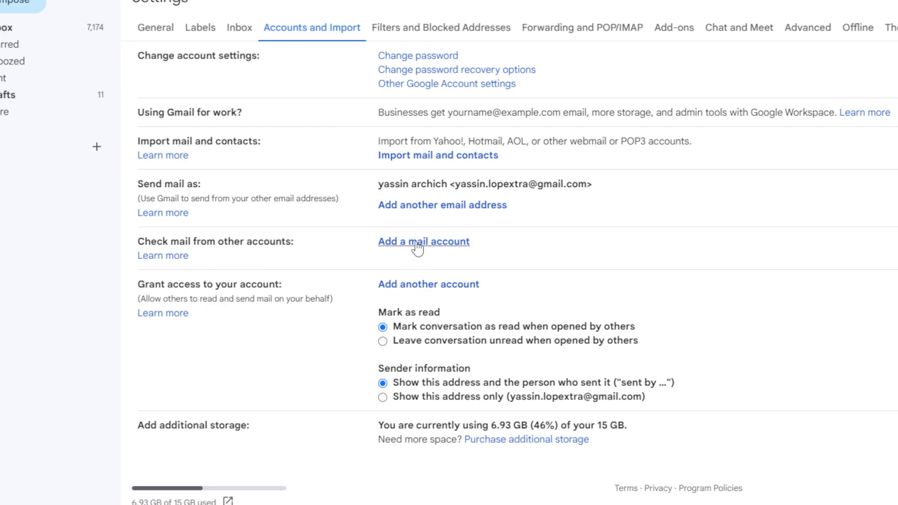
Start adding a mail account and centre the popup, focusing its email address field
left_click(445, 248)
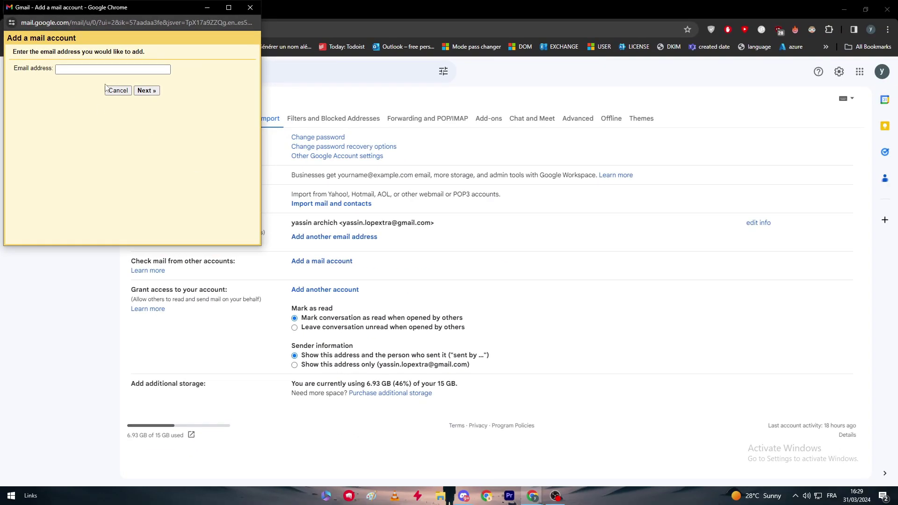
left_click_drag(104, 7, 388, 163)
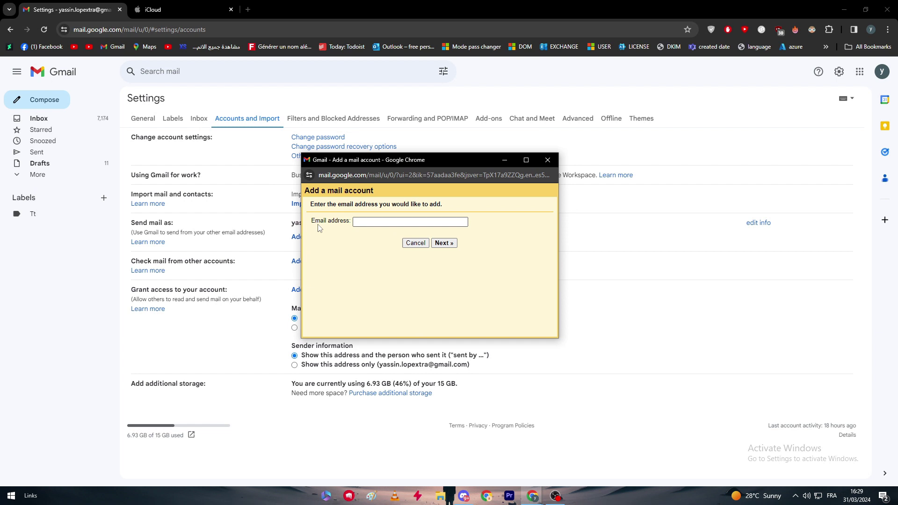
left_click(372, 222)
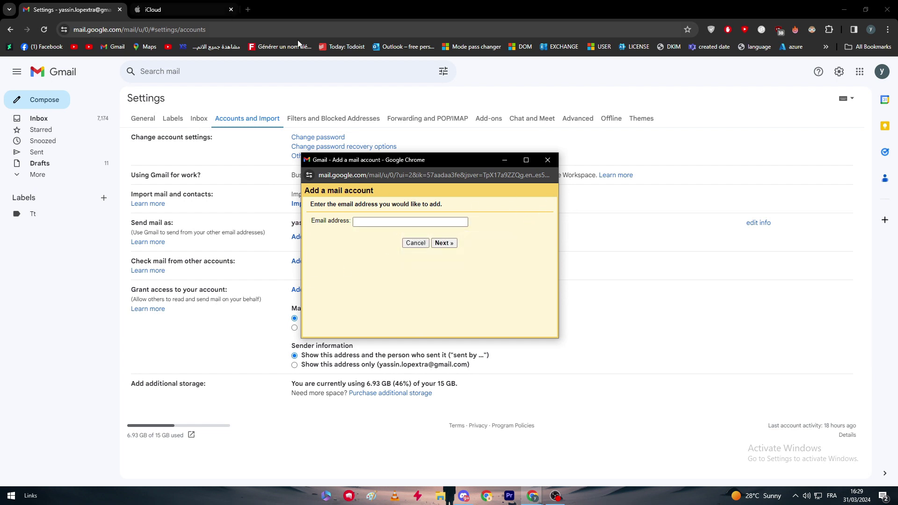
left_click(368, 221)
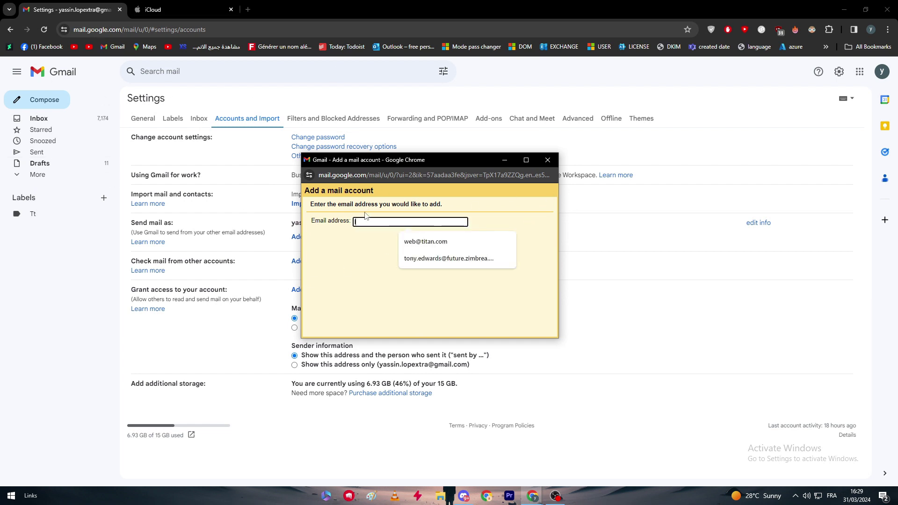
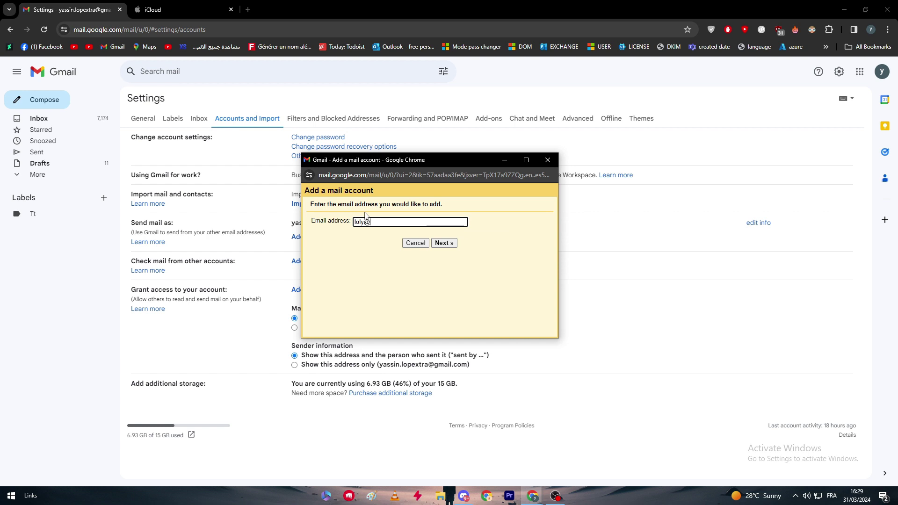
Enter the iCloud e-mail address, correcting the domain to icloud.com, and continue
key("Return")
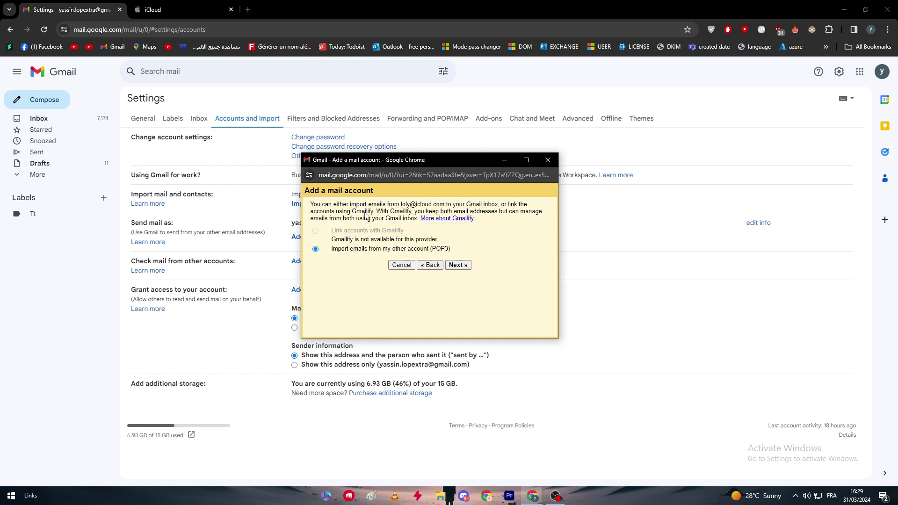
Maximize the Add a mail account popup with POP3 import still selected
double_click(432, 159)
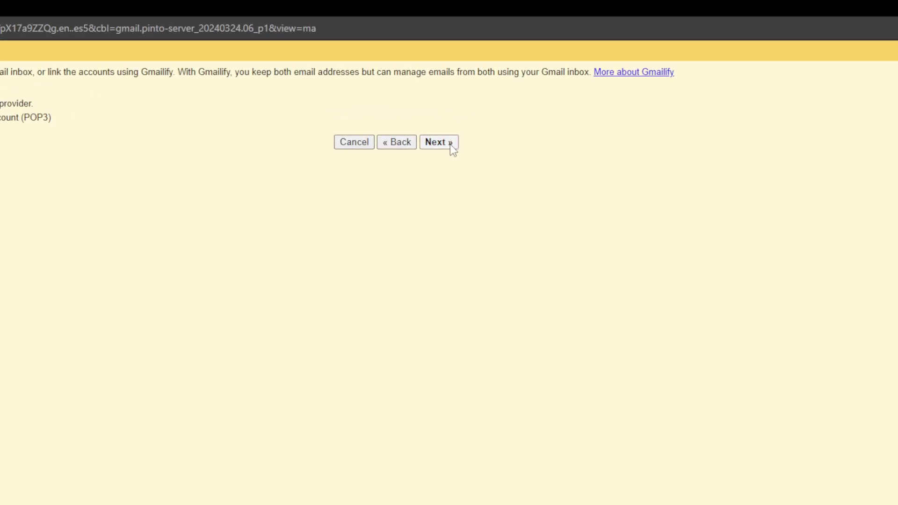
Continue to the POP3 settings for mail.icloud.com and restore the popup's smaller size
left_click(485, 98)
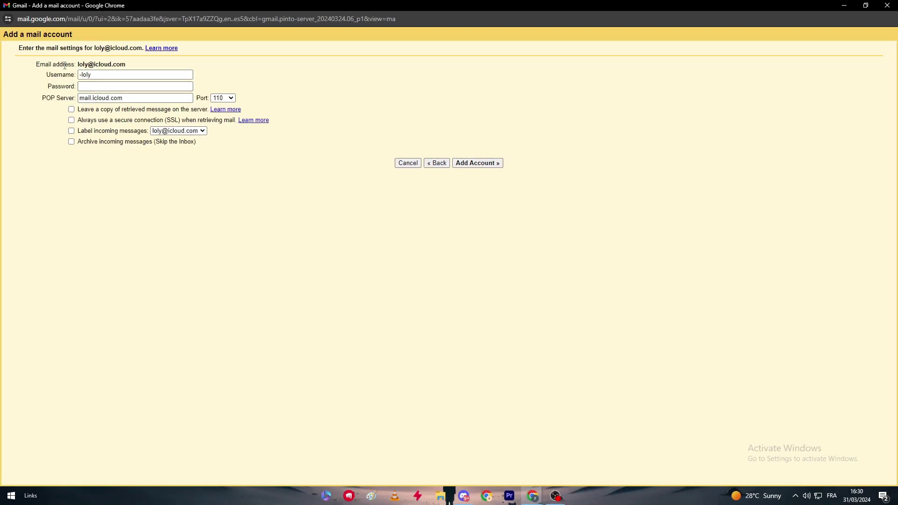
left_click_drag(110, 7, 459, 136)
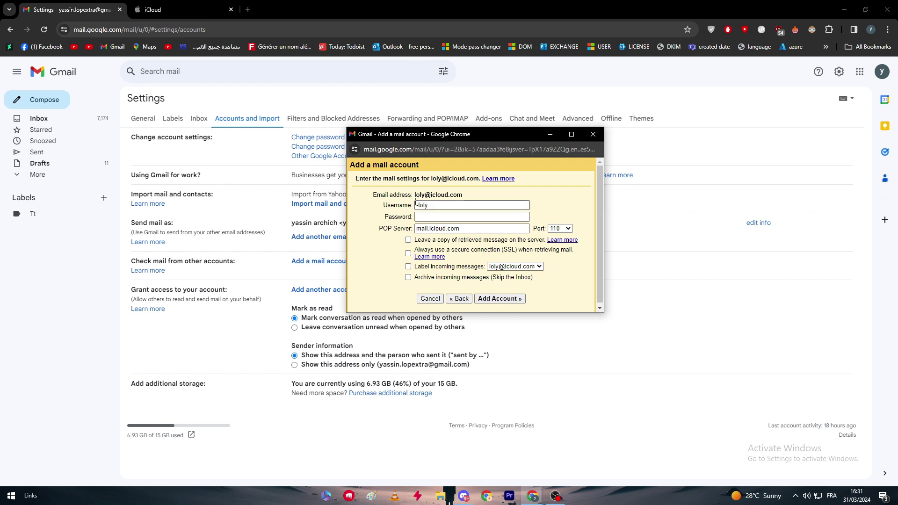
Remove the username's leading dash and enter the account password
left_click(418, 205)
left_click(455, 218)
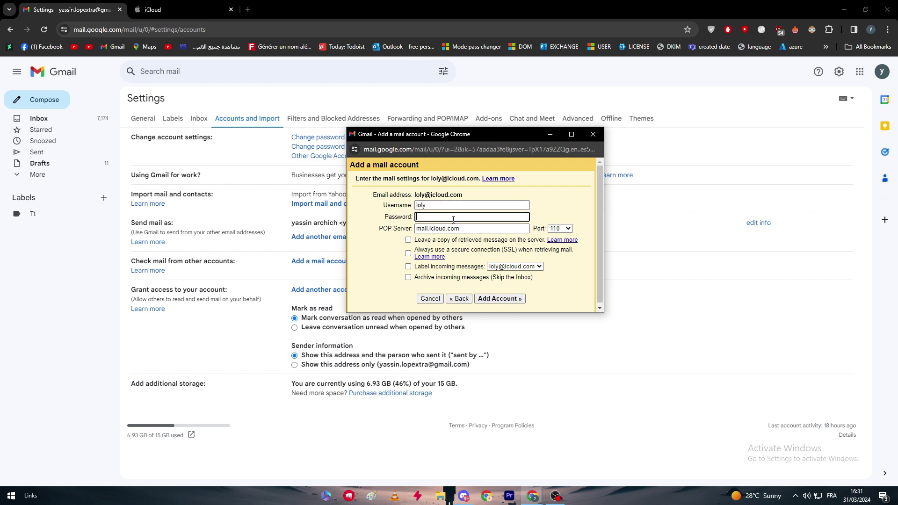
type("•••")
Check the Port dropdown choices, leaving the port at 110
left_click(557, 231)
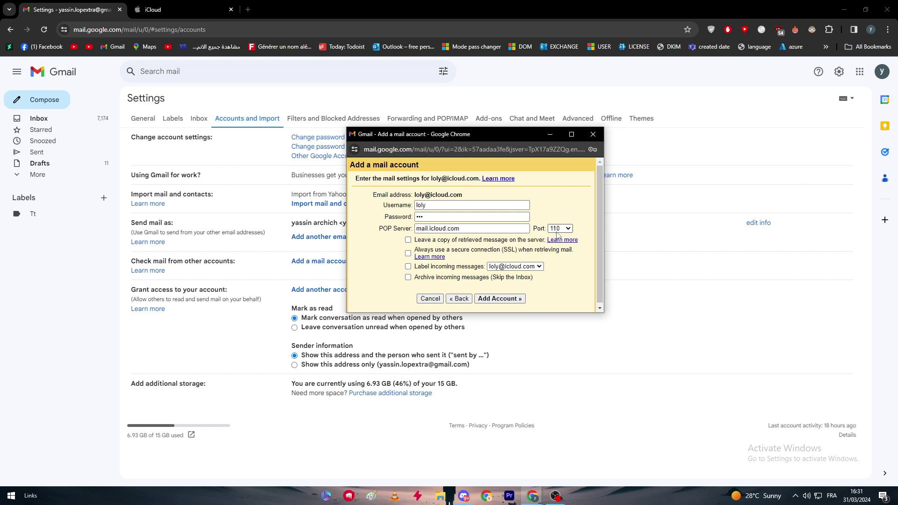
left_click(557, 235)
left_click(557, 229)
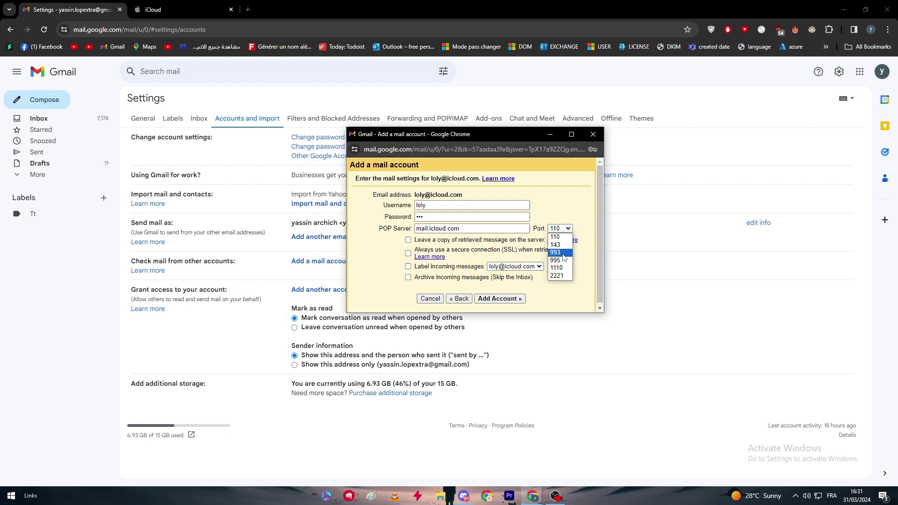
left_click(563, 220)
left_click(560, 228)
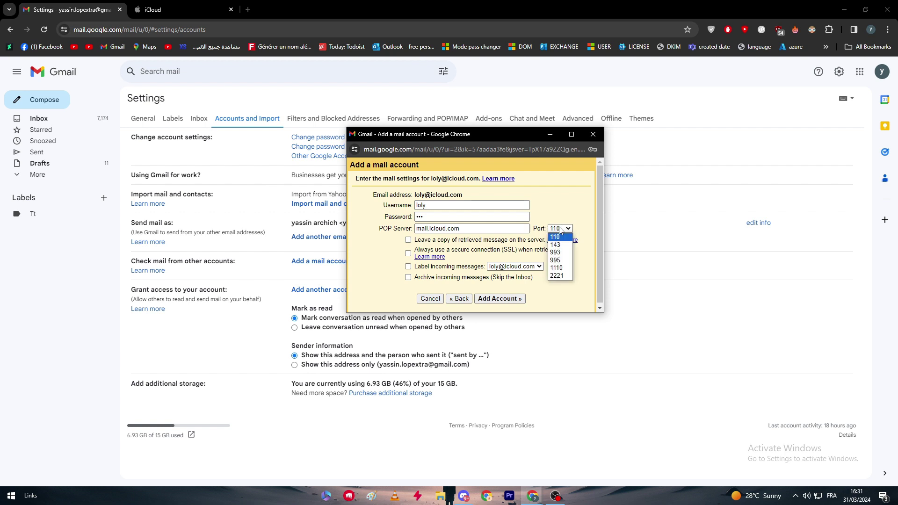
left_click(559, 237)
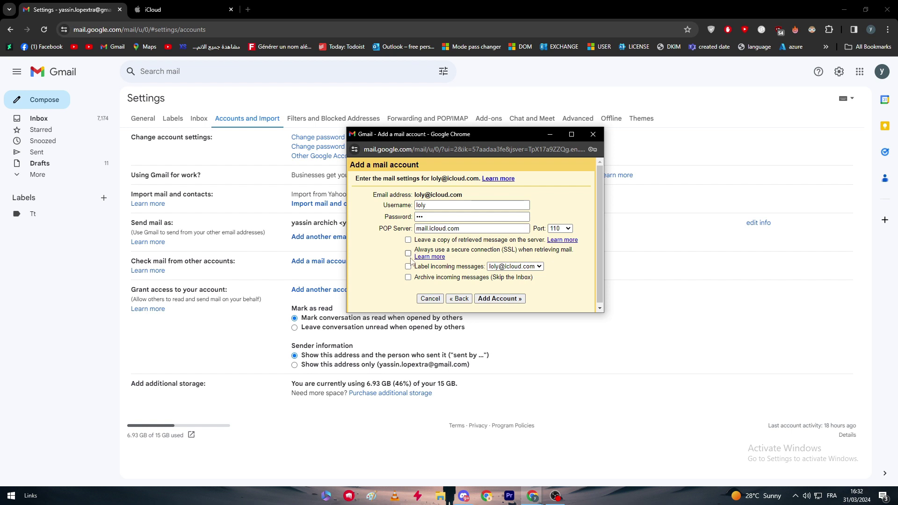
Try the label and archive options, cancelling the new label, and leave both off
scroll(459, 275, "down", 1)
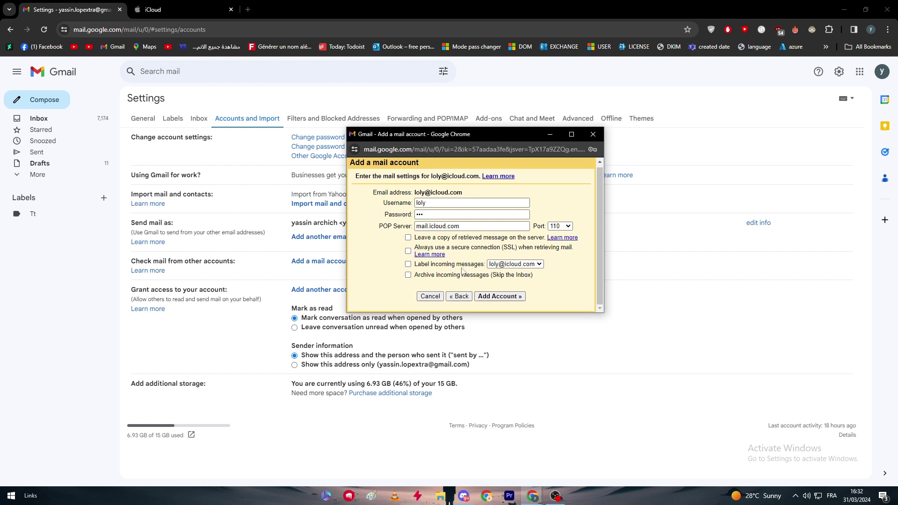
left_click(517, 265)
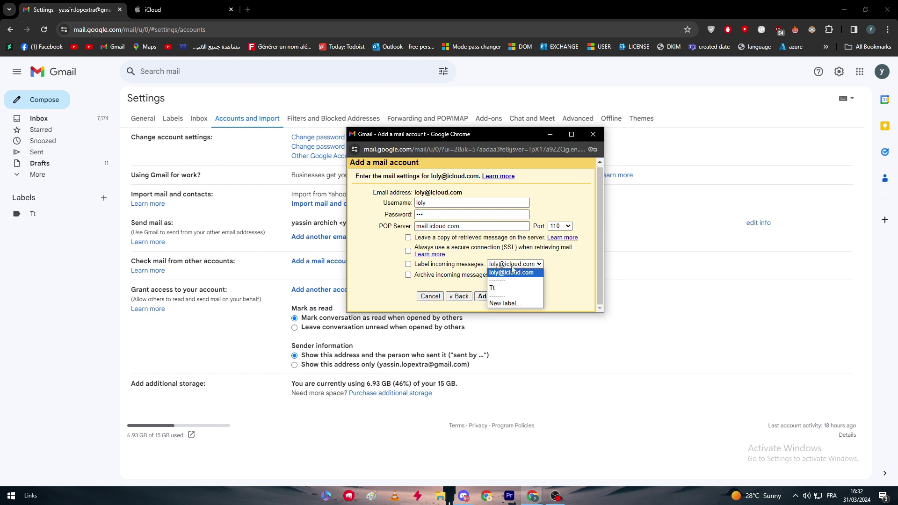
left_click(503, 303)
left_click(554, 234)
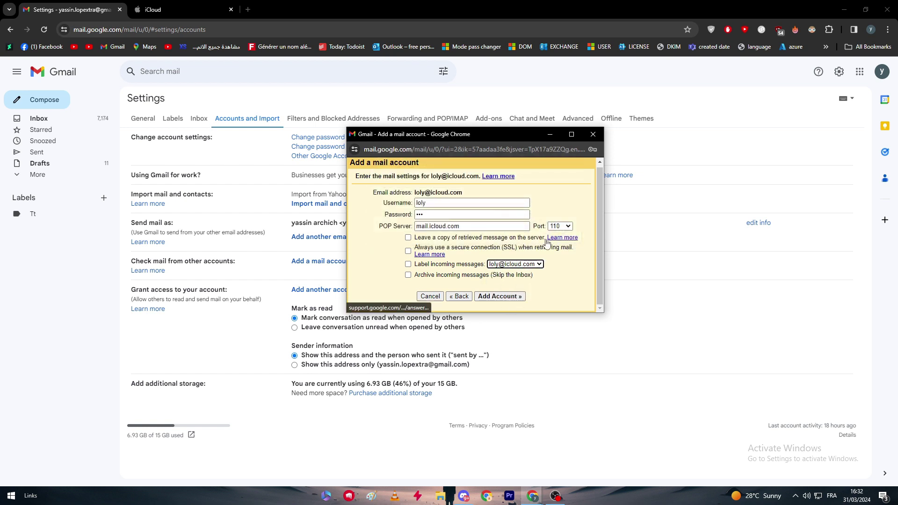
left_click(431, 288)
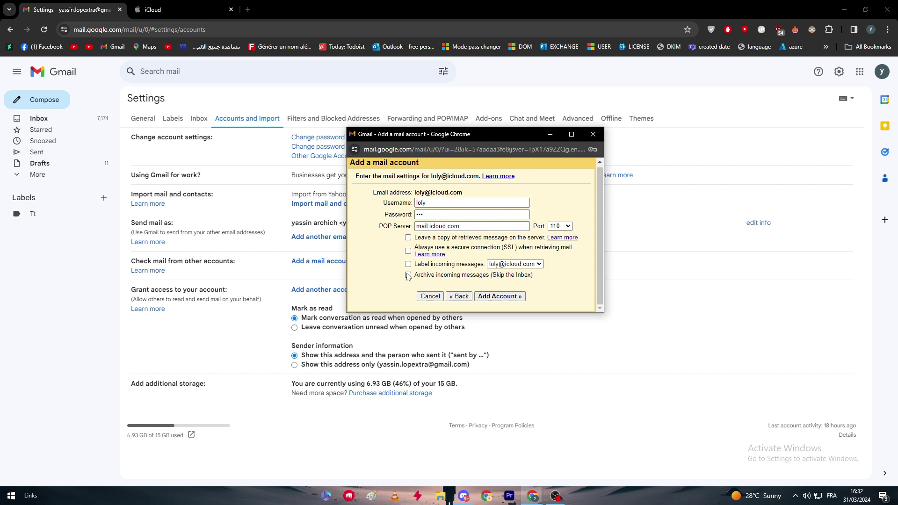
left_click(408, 275)
left_click(408, 275)
Select the mail.icloud.com server address and submit Add Account several times
left_click_drag(476, 227, 386, 247)
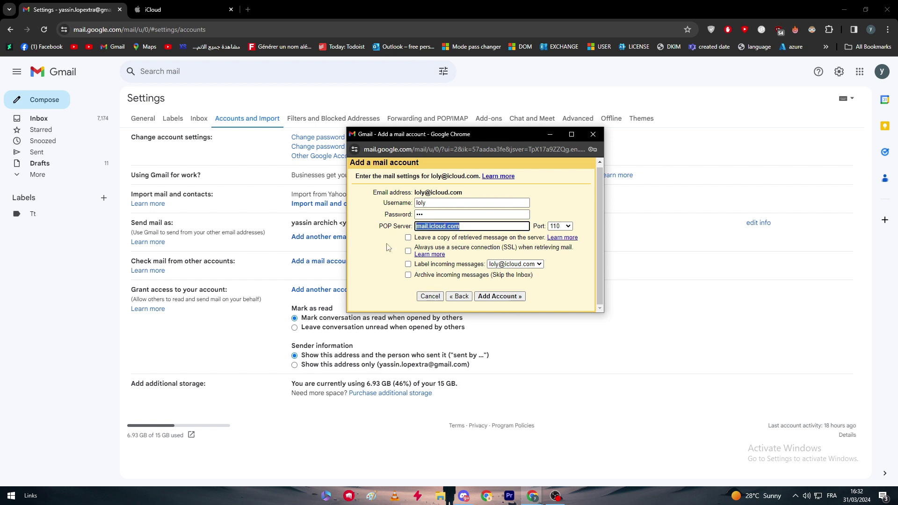
left_click(499, 297)
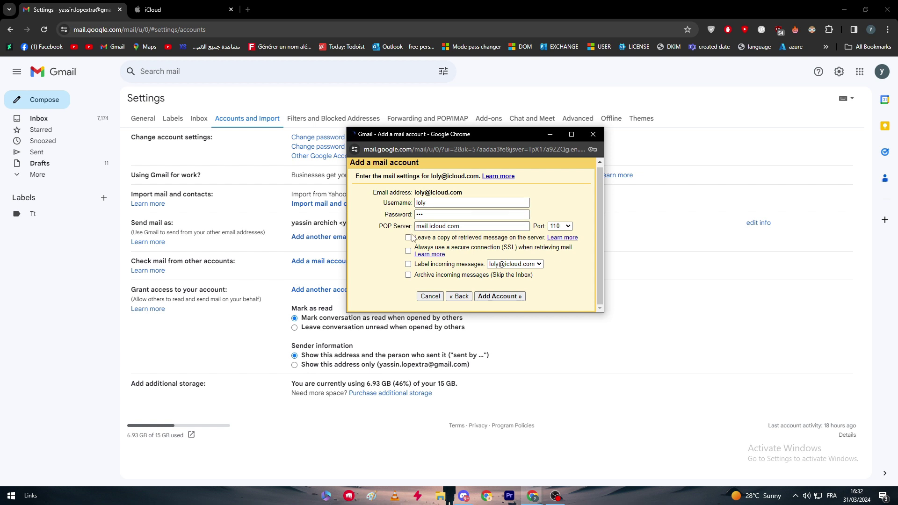
left_click(499, 297)
left_click(495, 297)
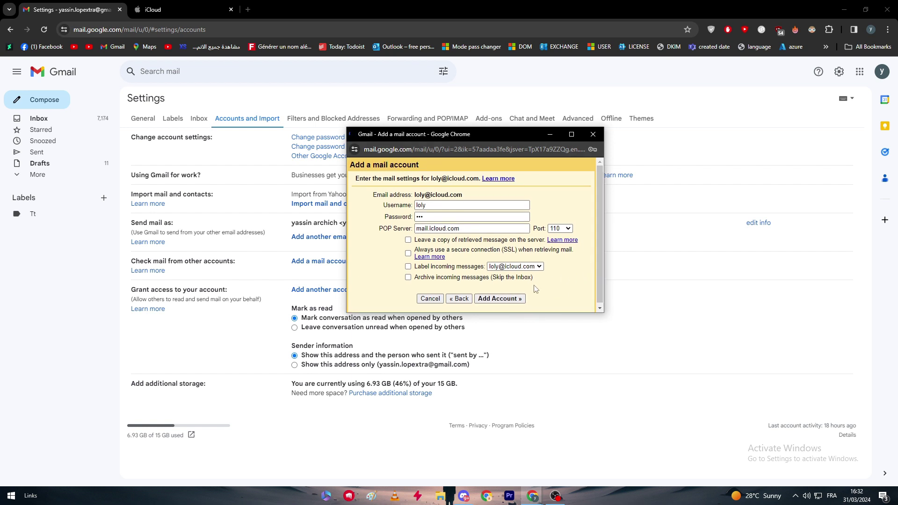
Submit Add Account once more and highlight icloud.com in the connection error
left_click(514, 298)
left_click_drag(431, 193, 523, 201)
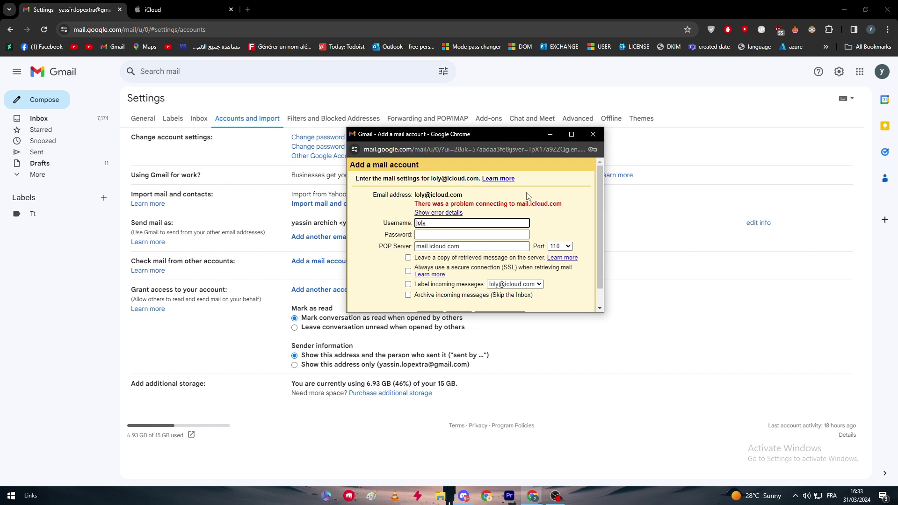
left_click(487, 212)
scroll(486, 211, "down", 1)
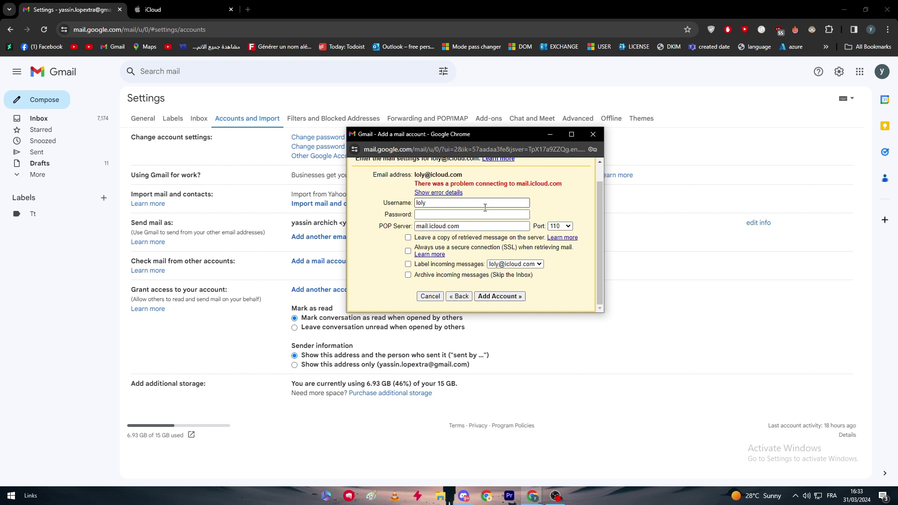